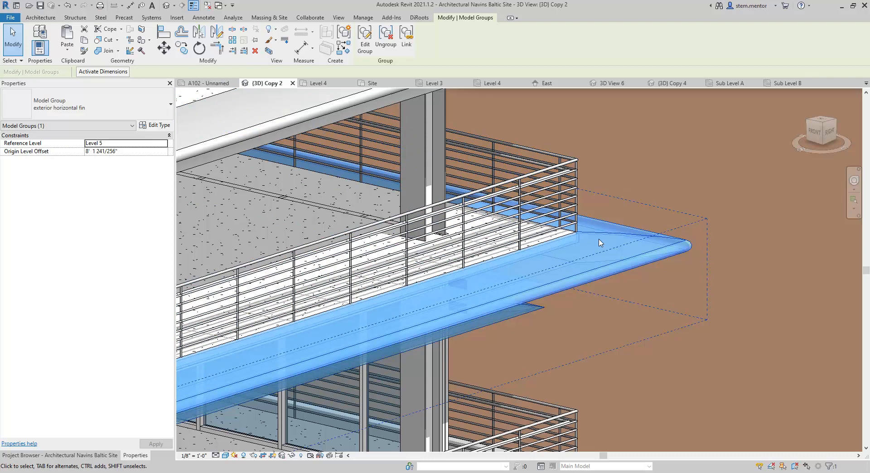
Open the Level 4 floor plan with the whole floor slab outline in view
middle_click_drag(608, 234, 638, 227)
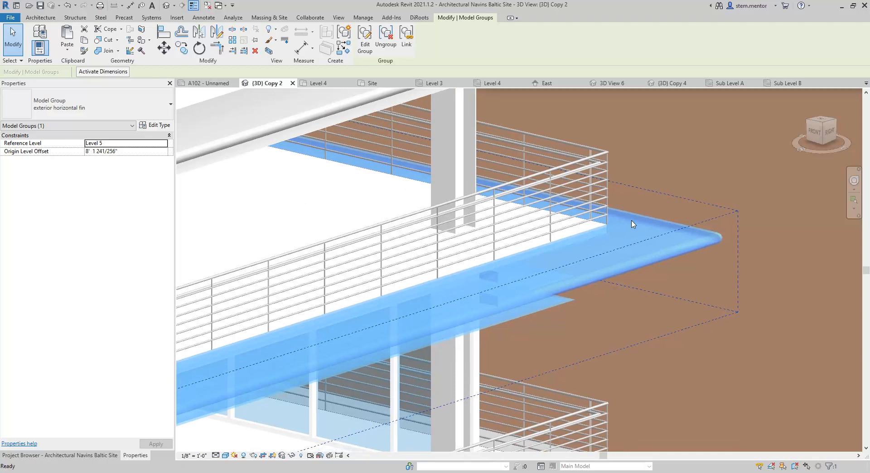
scroll(627, 228, "up", 5)
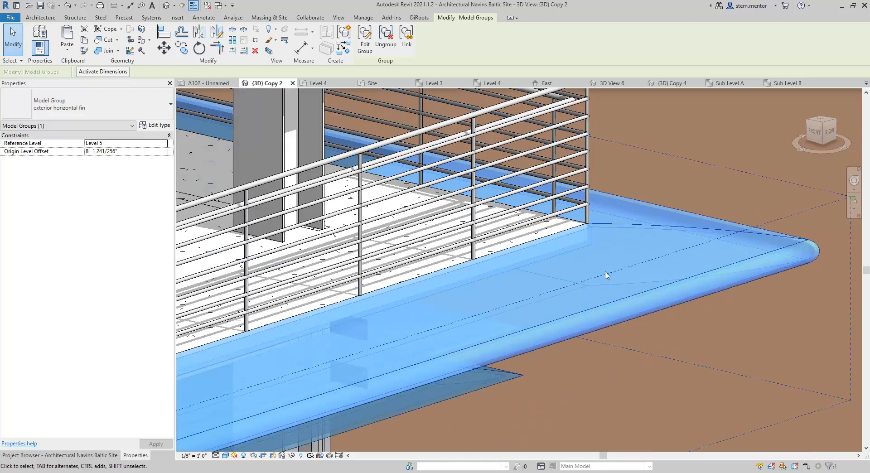
scroll(606, 272, "down", 3)
middle_click_drag(625, 246, 657, 289)
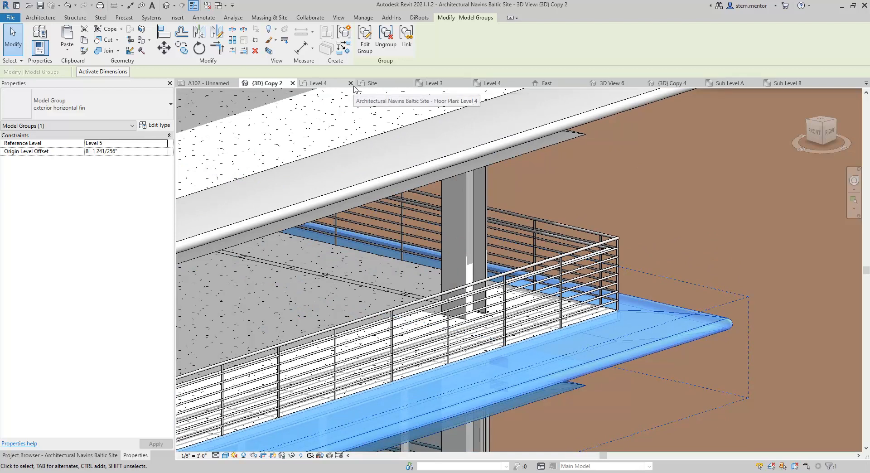
left_click(335, 83)
middle_click_drag(499, 144, 417, 161)
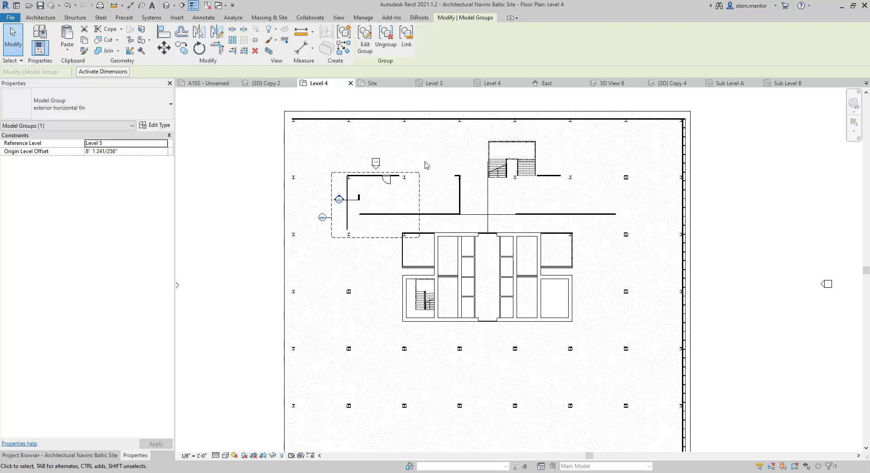
scroll(444, 169, "down", 2)
middle_click_drag(432, 179, 404, 171)
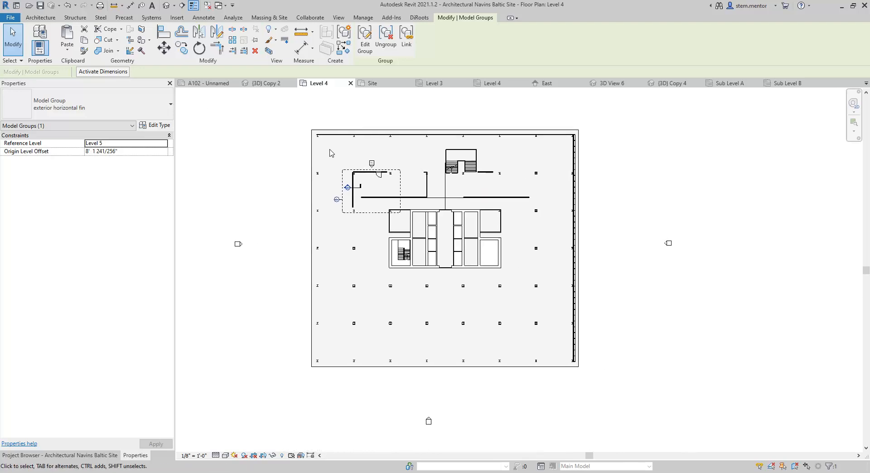
left_click(88, 455)
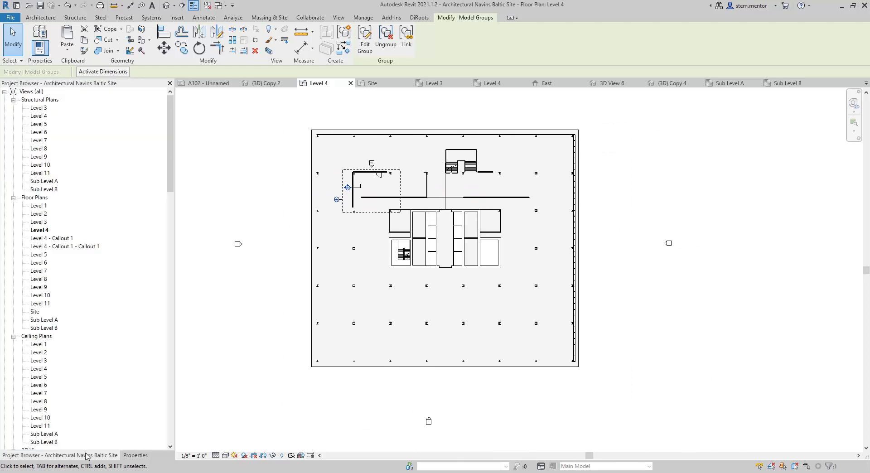
left_click(41, 232)
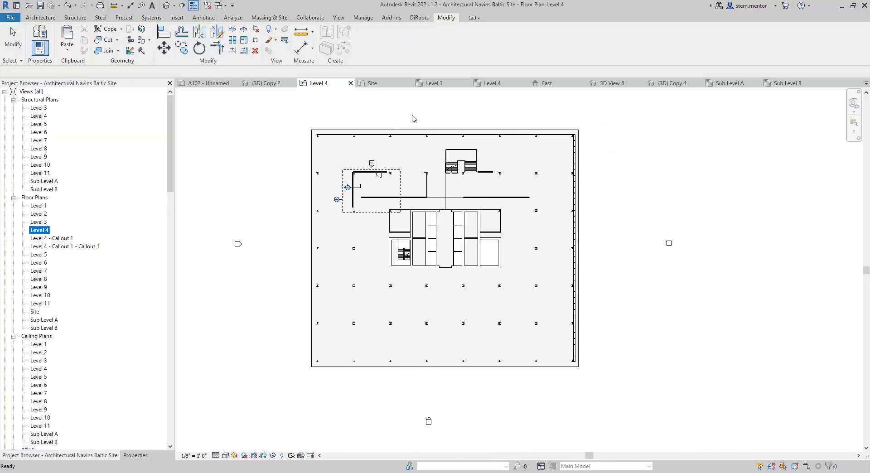
middle_click_drag(379, 124, 418, 134)
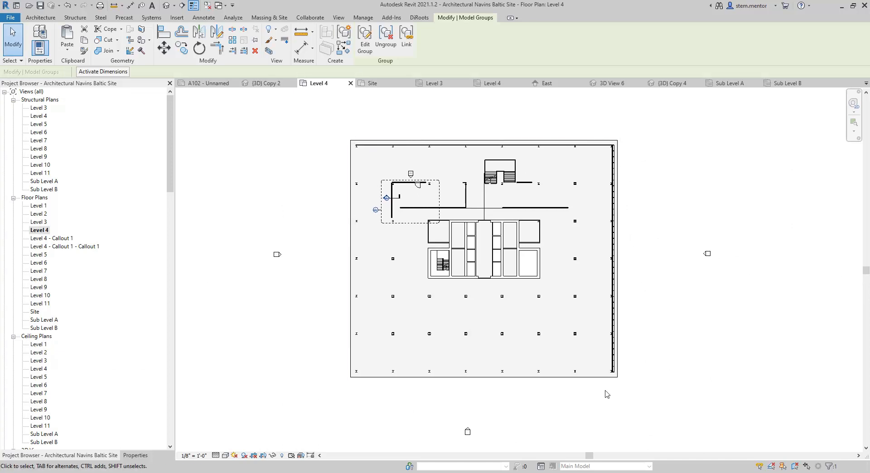
middle_click_drag(431, 120, 397, 118)
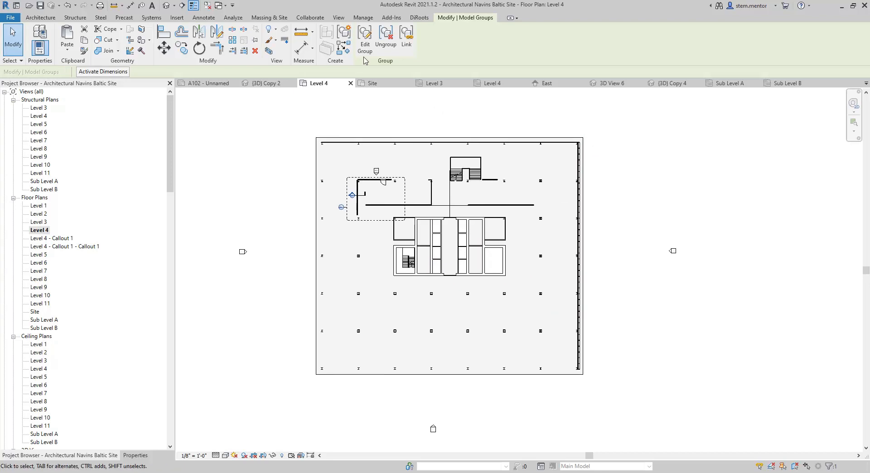
Start an in-place model in the Walls category and name it Solar Fin
left_click(39, 18)
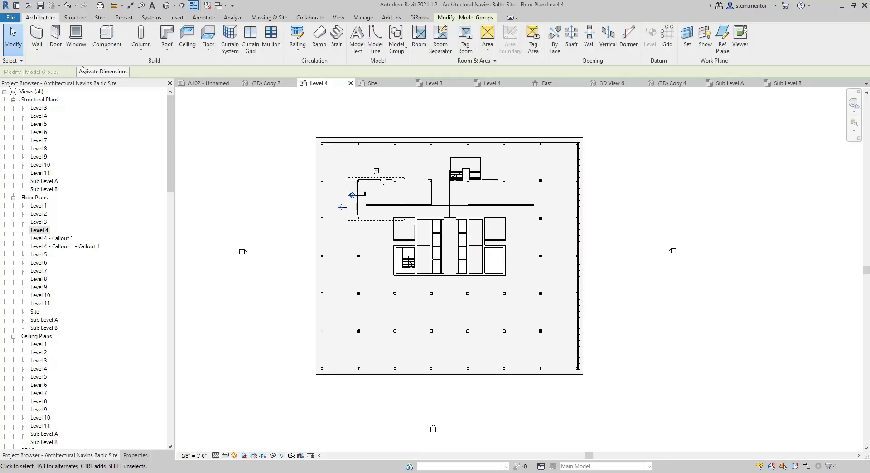
left_click(106, 49)
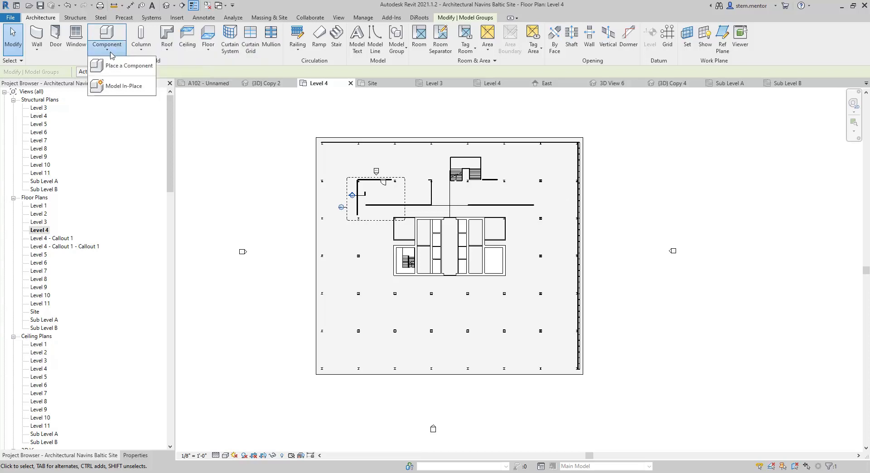
left_click(118, 91)
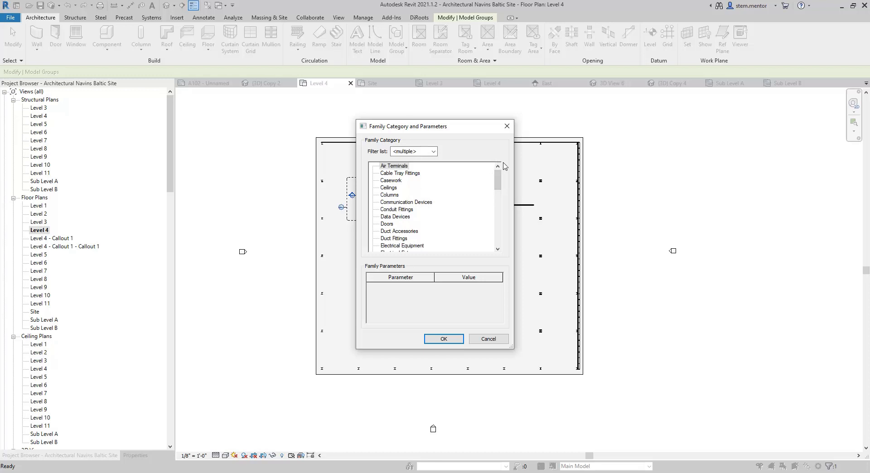
left_click_drag(498, 177, 498, 238)
left_click(389, 239)
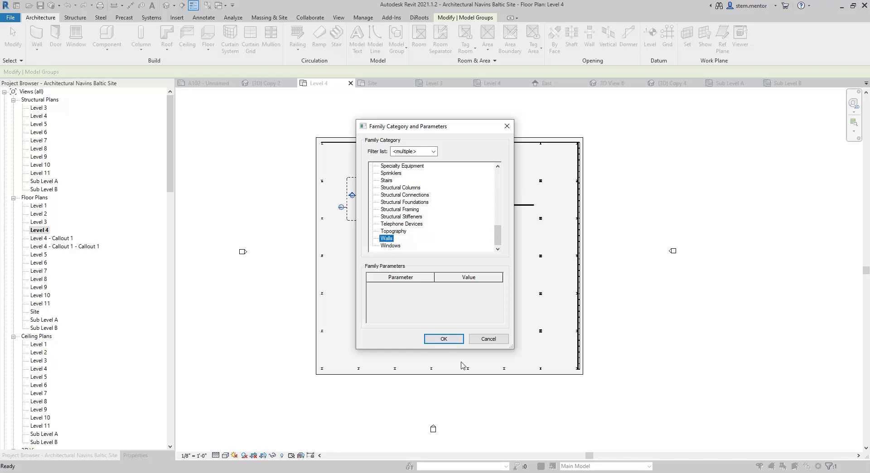
left_click(444, 338)
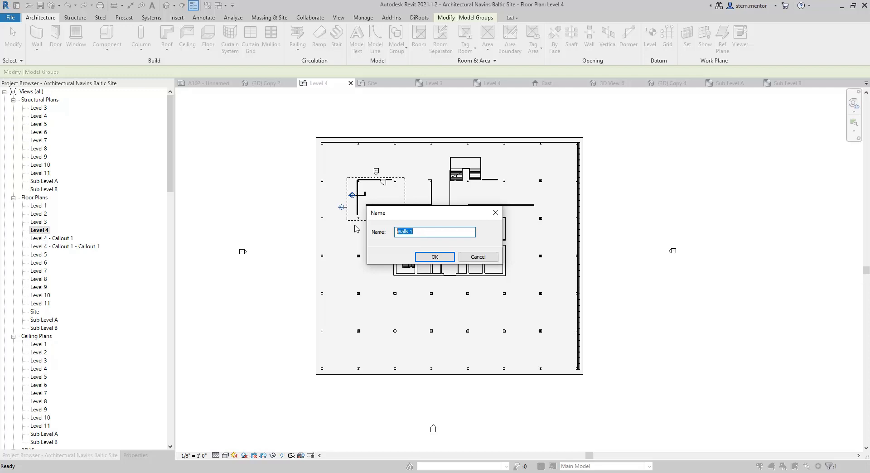
type("Solar Fin")
left_click(425, 256)
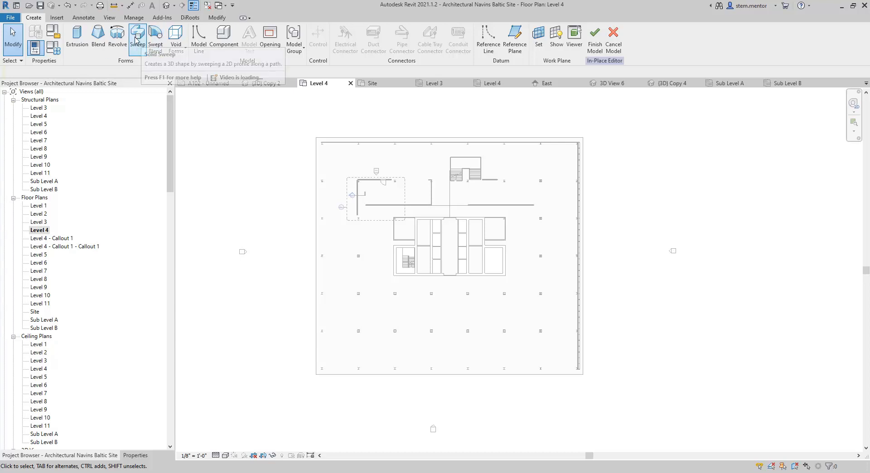
Start a Sweep and sketch its path as a rectangle along the Level 4 slab's outer edge, then finish the path
left_click(136, 40)
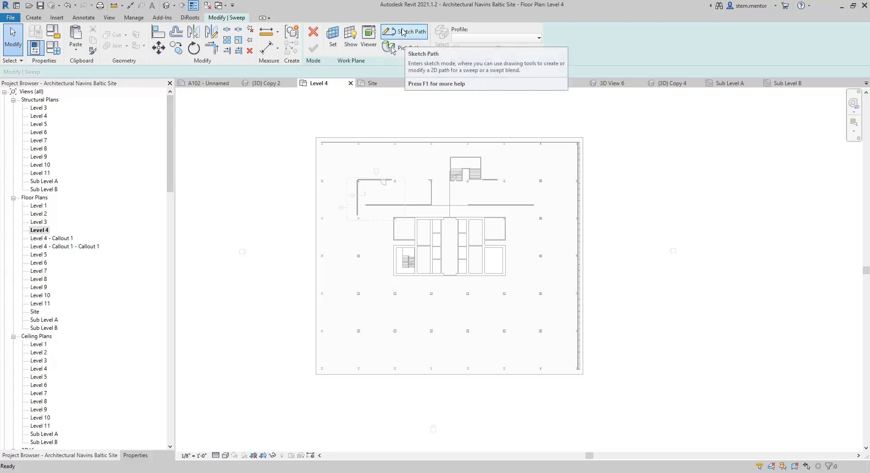
left_click(409, 32)
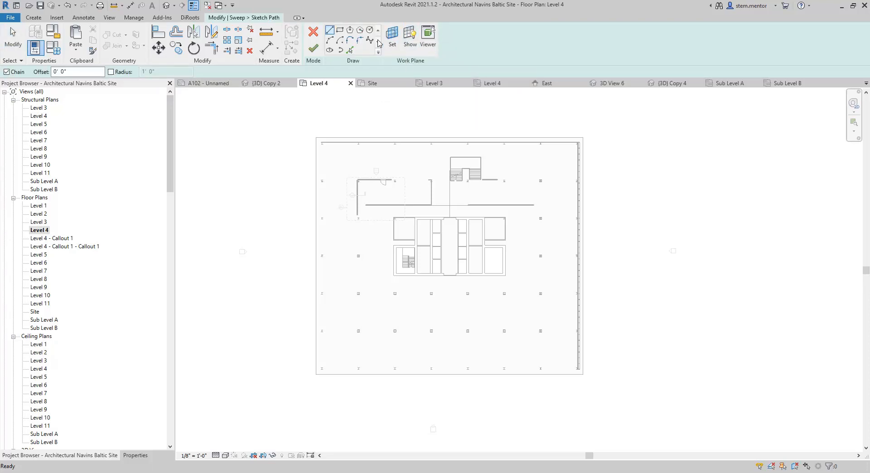
left_click(340, 31)
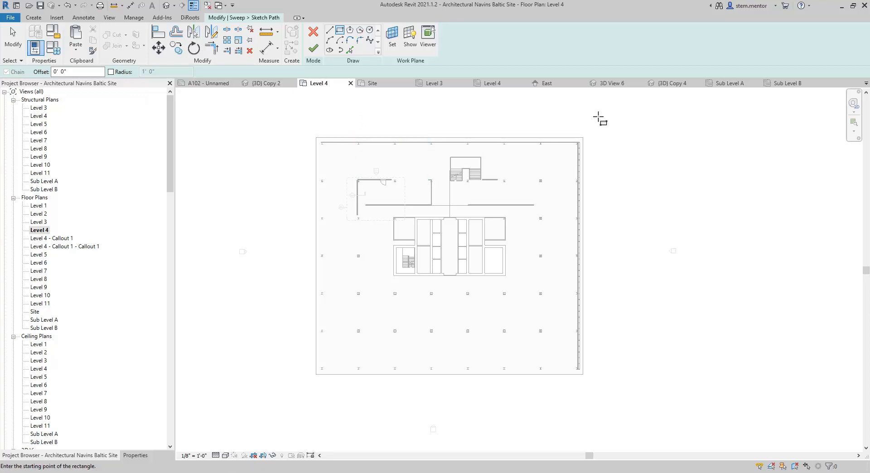
left_click(316, 137)
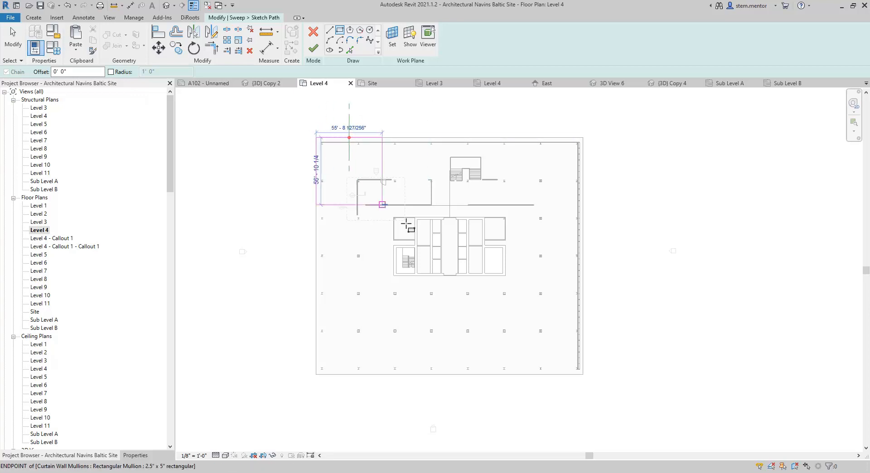
left_click(583, 374)
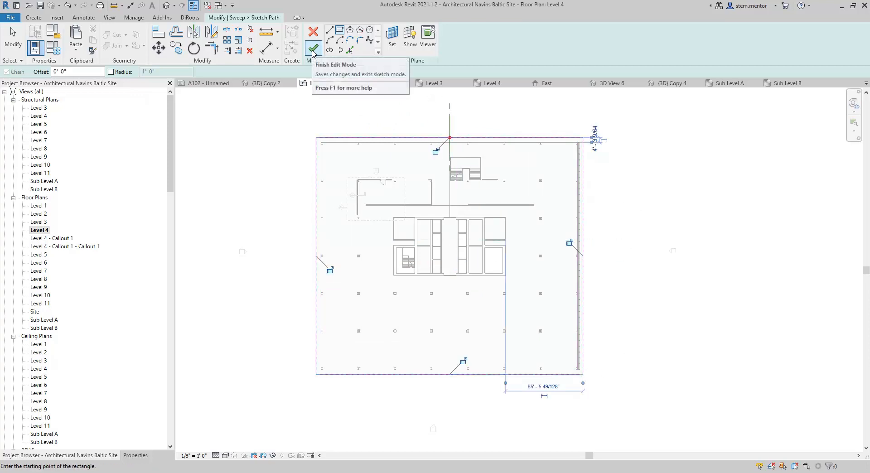
left_click(312, 49)
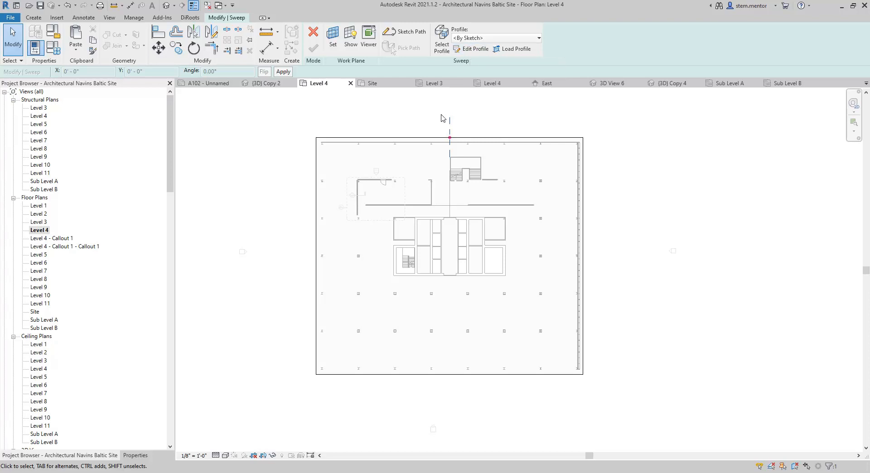
Start editing the sweep profile in the {3D} Copy 1 view and orient the model to the Right side
scroll(451, 125, "up", 2)
scroll(451, 124, "up", 2)
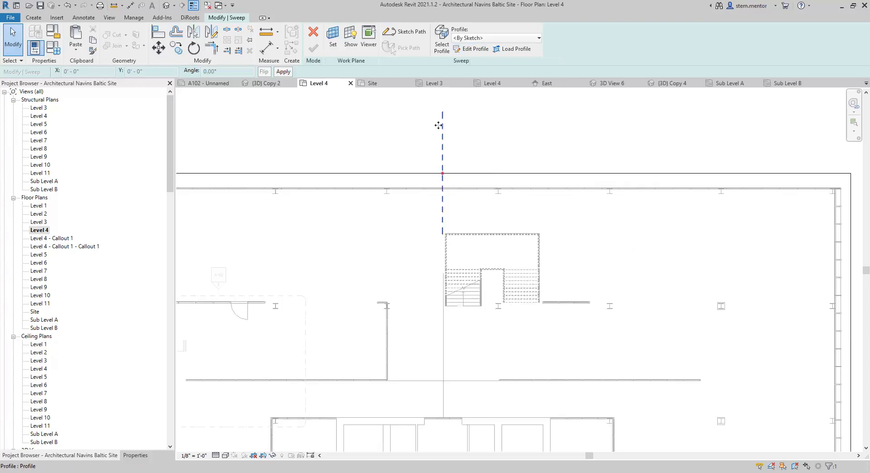
scroll(451, 183, "down", 3)
scroll(447, 174, "up", 2)
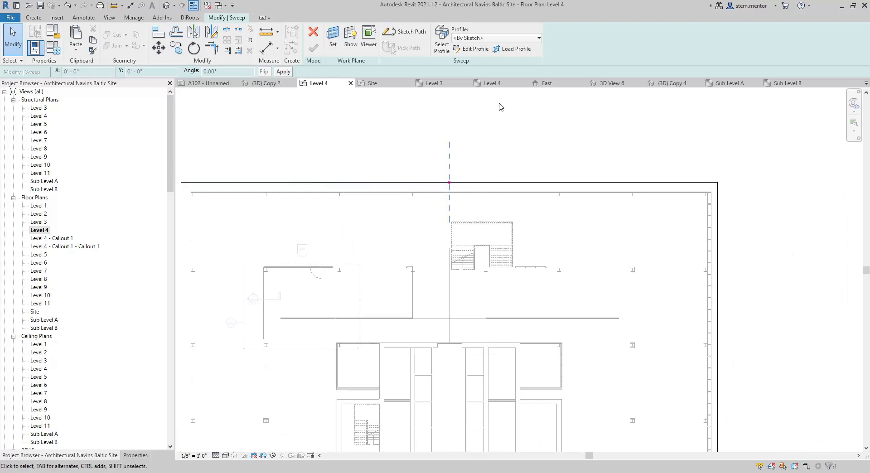
left_click(470, 50)
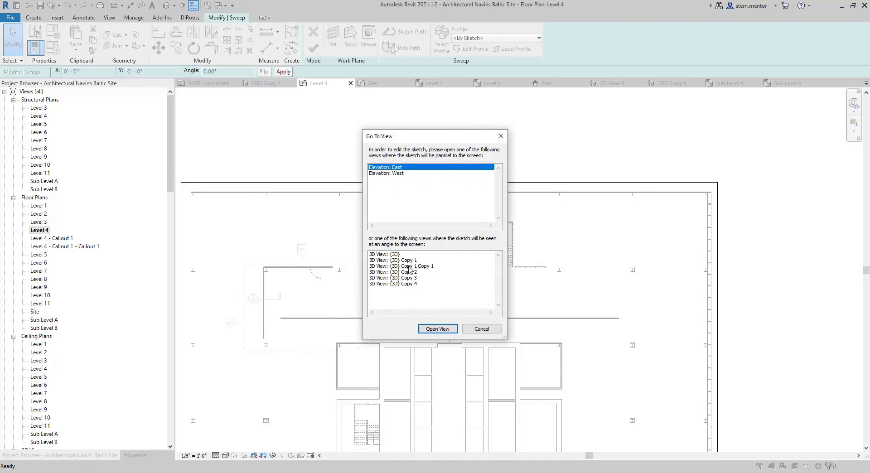
left_click(388, 256)
left_click(392, 261)
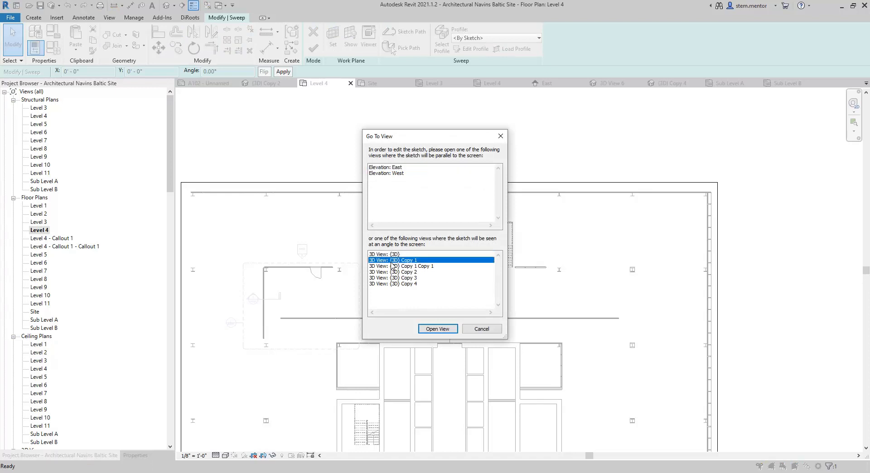
left_click(438, 329)
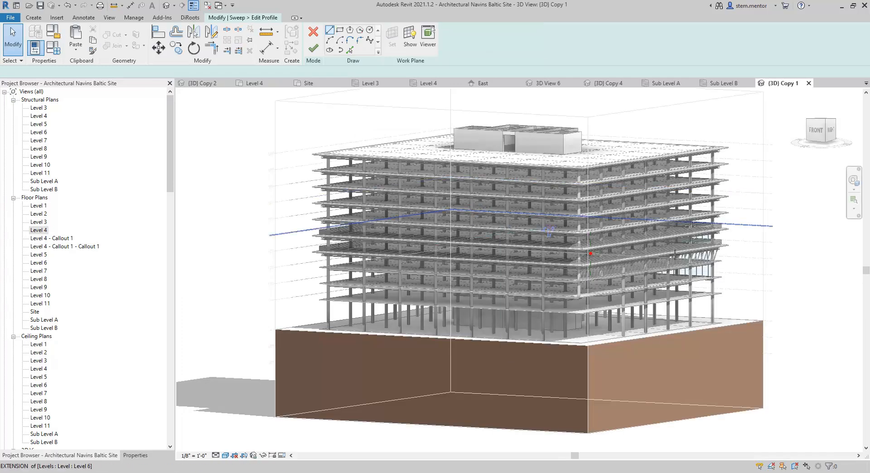
middle_click_drag(615, 236, 564, 242)
left_click(830, 132)
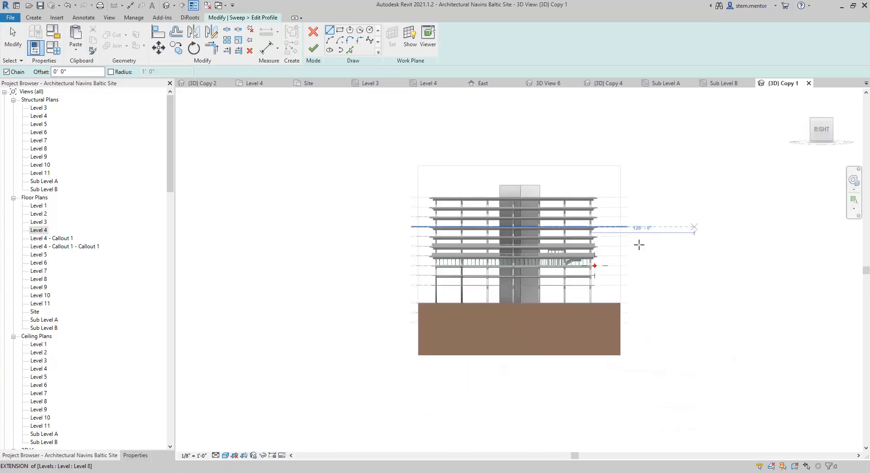
Examine the profile plane's origin at the Level 4 slab edge and the existing fins above it
scroll(589, 266, "up", 10)
scroll(613, 254, "down", 6)
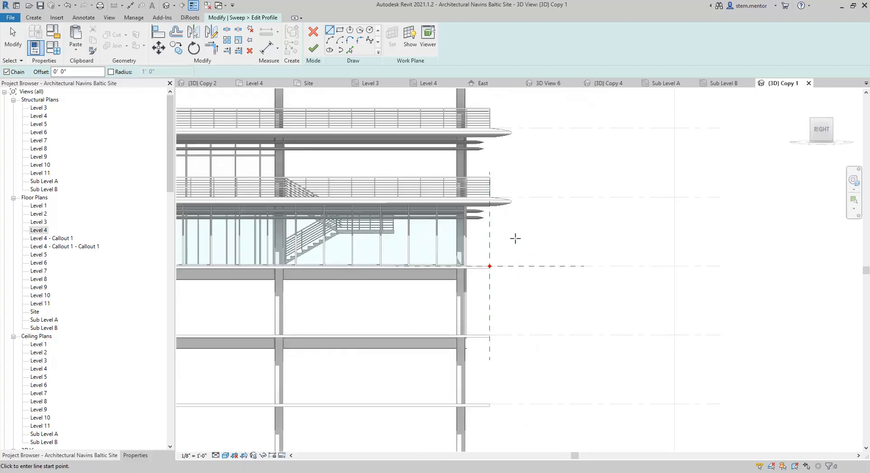
scroll(514, 258, "up", 2)
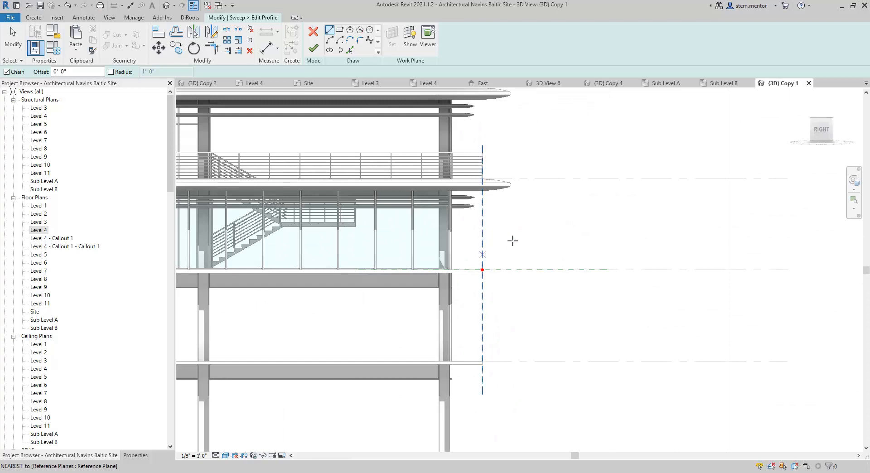
scroll(486, 254, "up", 3)
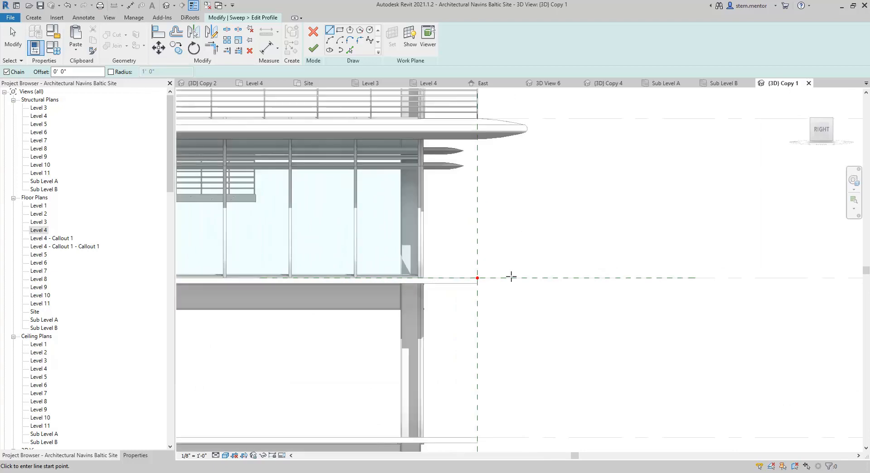
scroll(487, 286, "up", 5)
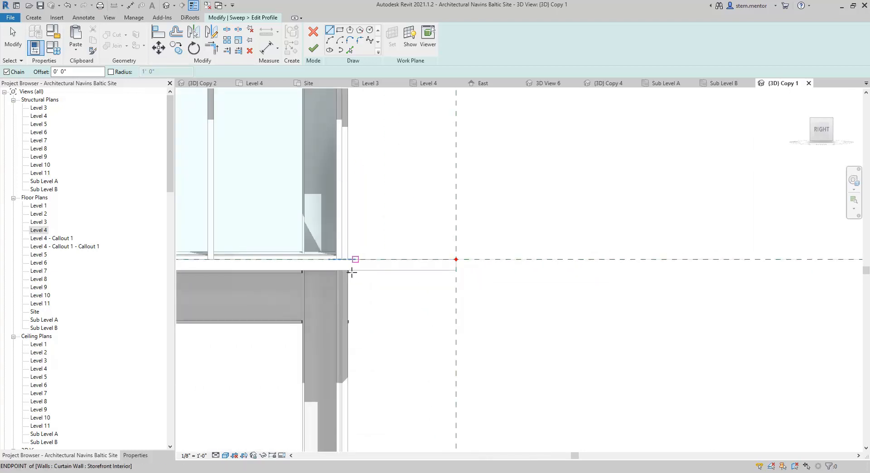
scroll(453, 249, "down", 3)
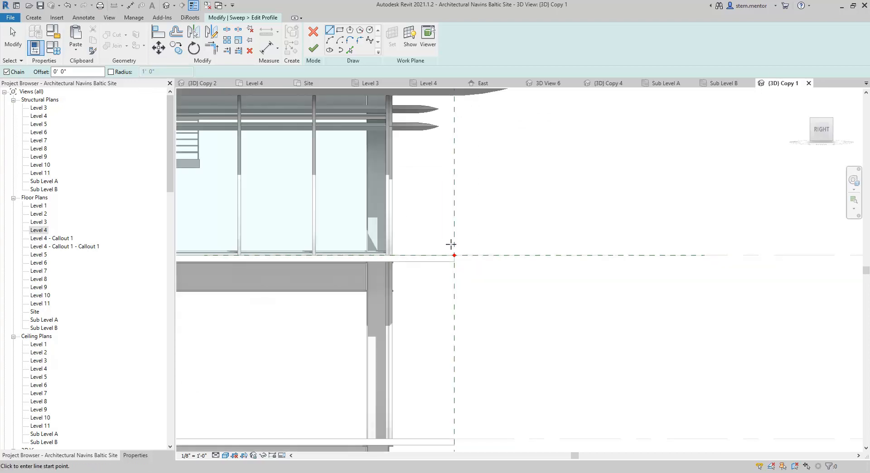
scroll(414, 256, "up", 3)
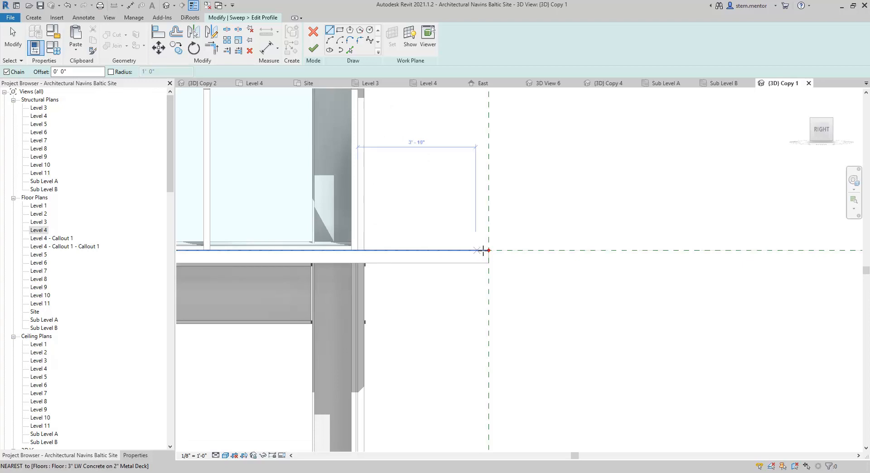
scroll(408, 208, "down", 4)
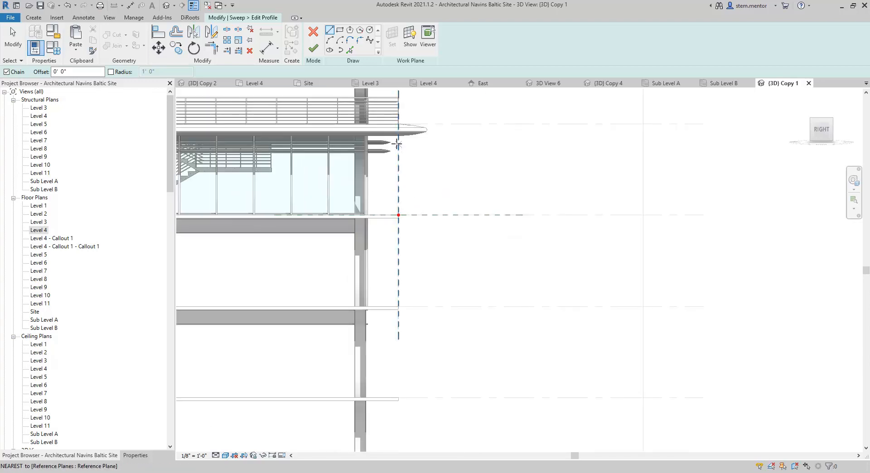
scroll(415, 133, "up", 1)
scroll(390, 259, "up", 4)
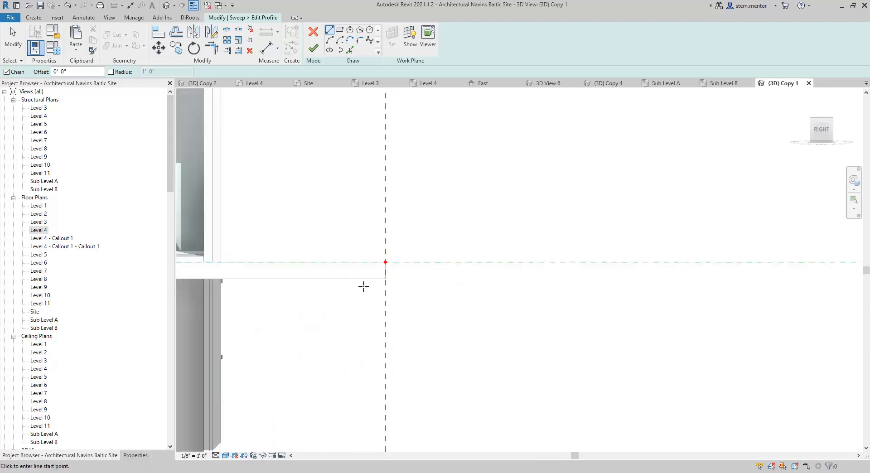
Sketch a closed profile stepped around the slab edge, projecting about 4'-10" outward and 3'-10" back beneath the slab, about 2'-5" deep overall
left_click(385, 262)
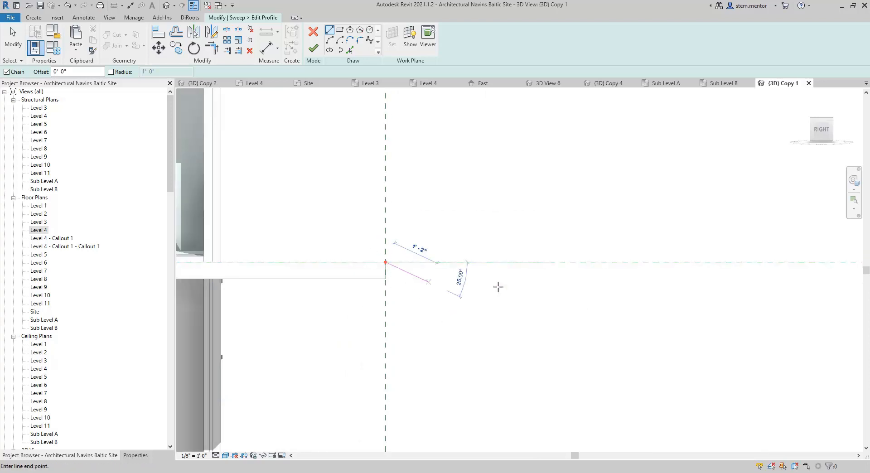
left_click(582, 262)
scroll(566, 299, "down", 3)
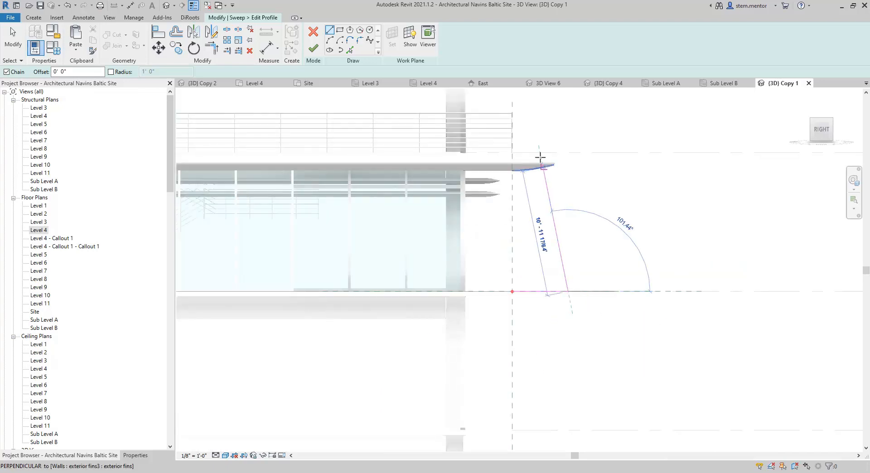
scroll(539, 163, "up", 2)
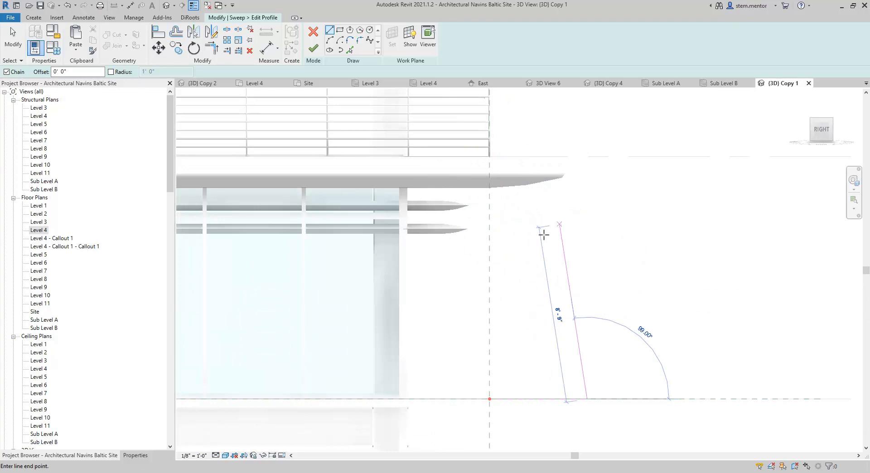
scroll(554, 286, "down", 2)
scroll(561, 302, "up", 4)
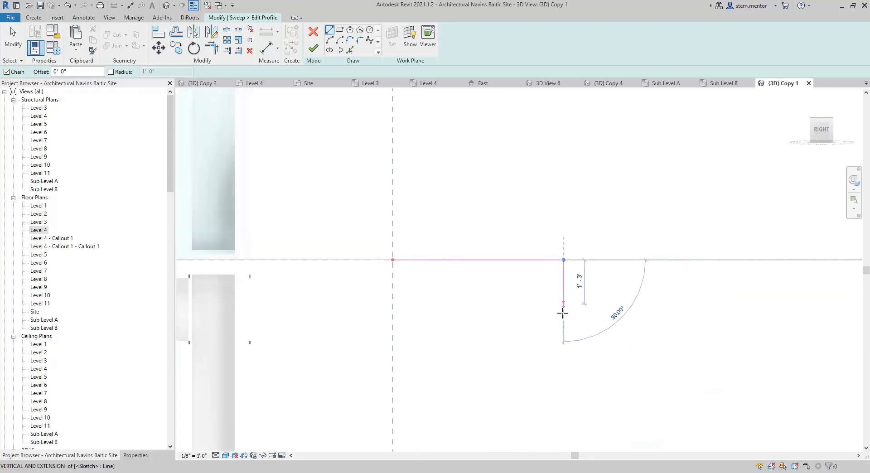
scroll(562, 316, "down", 1)
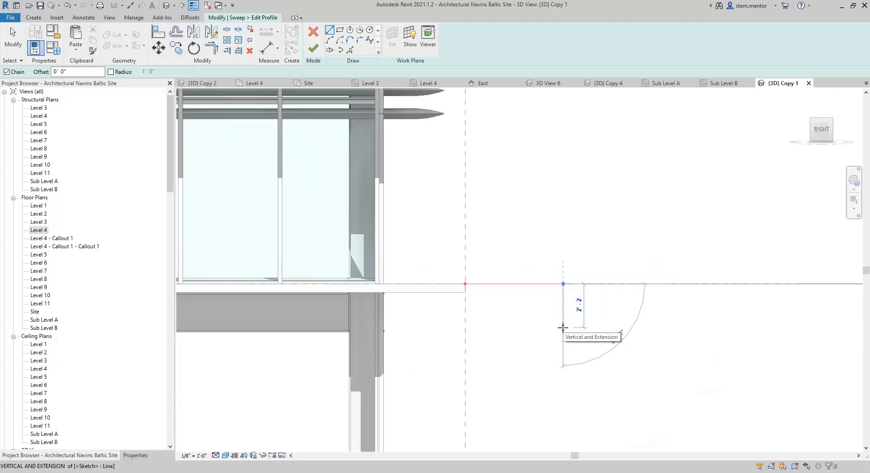
left_click(563, 333)
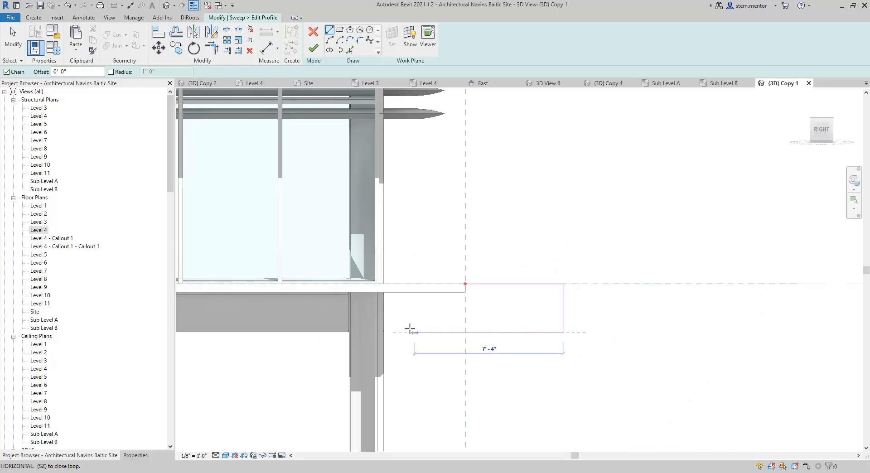
left_click(388, 332)
left_click(388, 292)
left_click(465, 292)
left_click(490, 283)
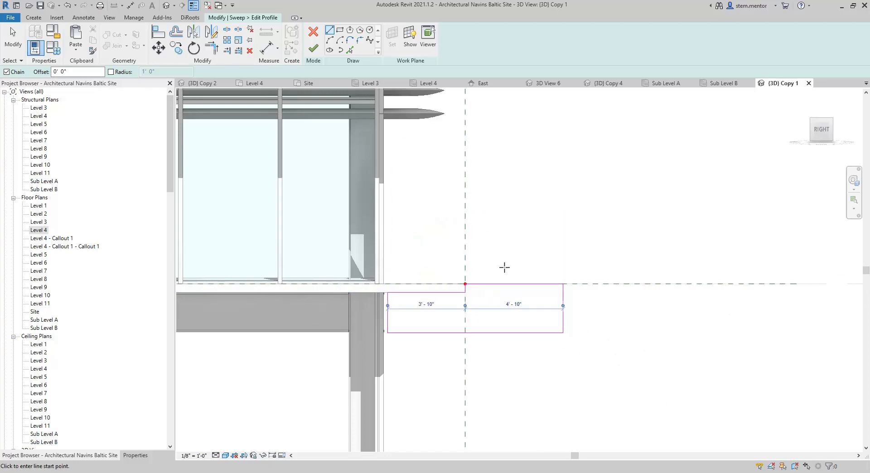
key("Escape")
Draw two arcs forming a pointed nose, from the profile's upper and lower edges to the midpoint of its outer vertical edge
mouse_move(498, 282)
middle_mouse_down()
mouse_move(513, 231)
mouse_move(563, 250)
middle_mouse_up()
scroll(580, 263, "up", 3)
left_click(529, 213)
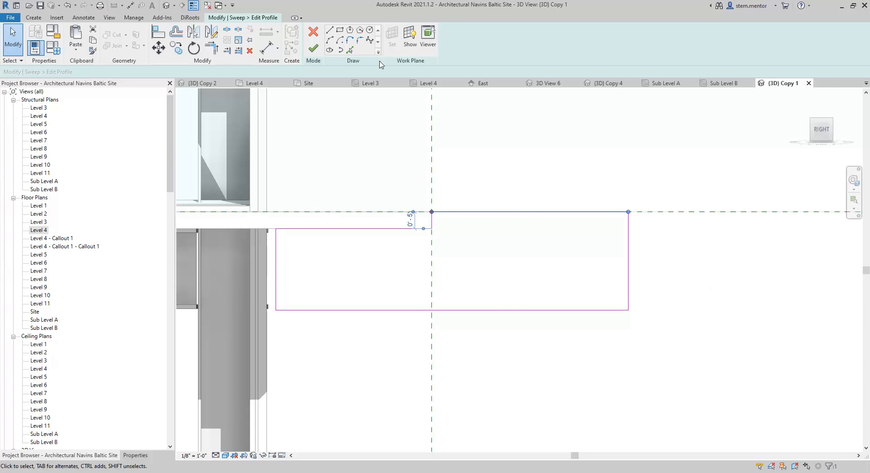
left_click(332, 41)
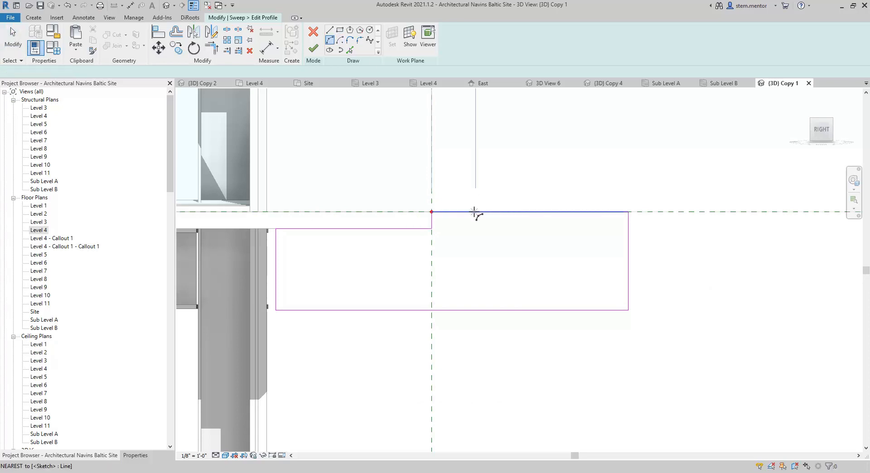
left_click(476, 211)
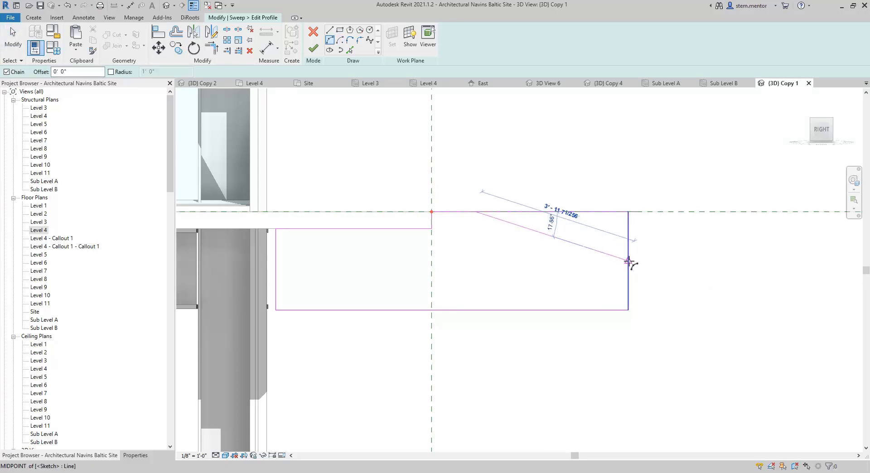
left_click(618, 252)
left_click(611, 269)
left_click(628, 261)
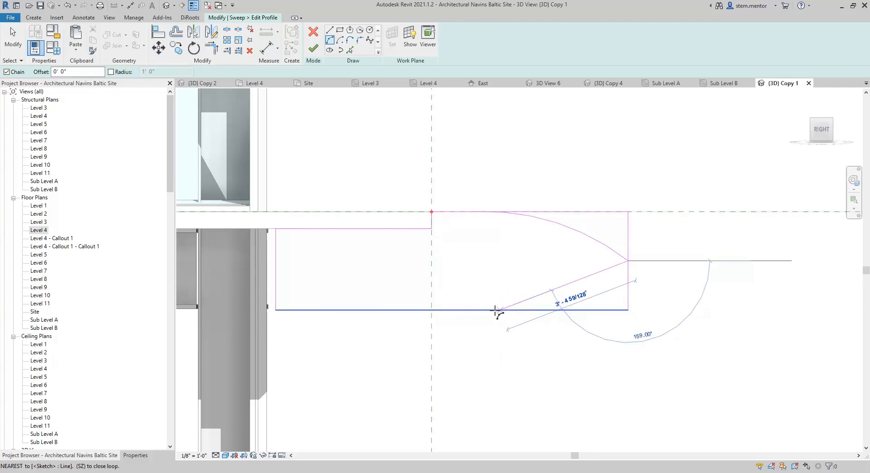
left_click(543, 310)
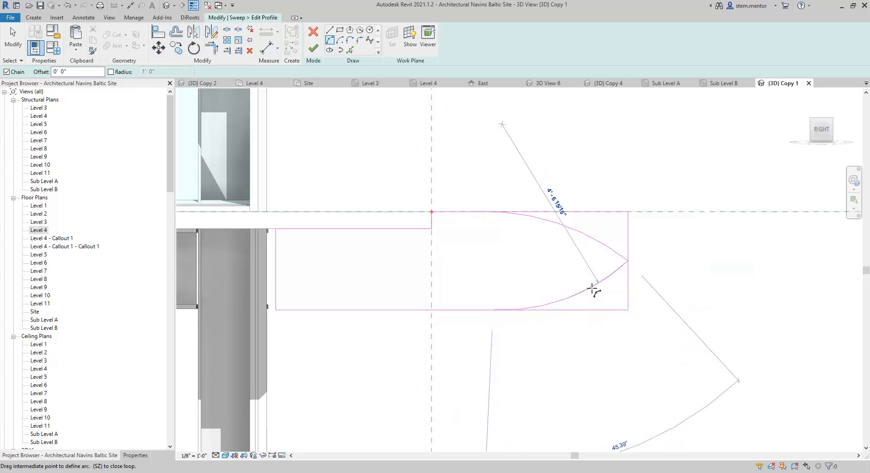
left_click(590, 287)
key("Escape")
key("Escape")
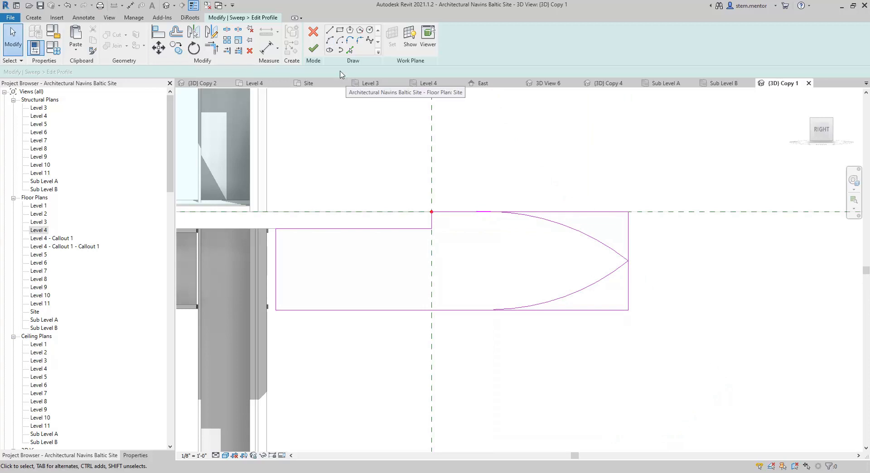
Trim the profile's horizontal edges to the nose arcs and delete the leftover outer vertical line
left_click(211, 48)
left_click(477, 311)
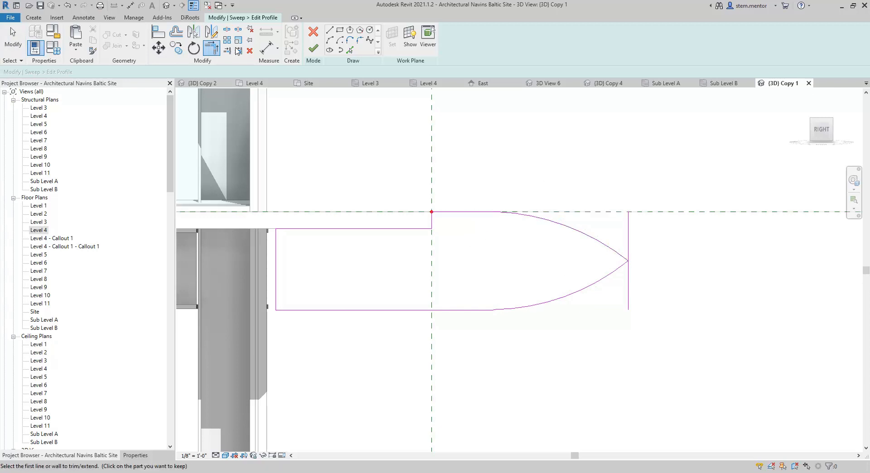
left_click(13, 37)
left_click(627, 232)
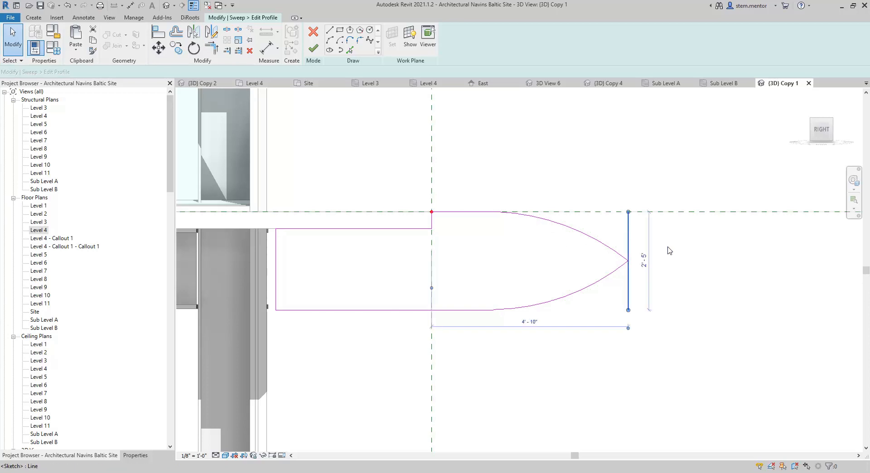
key("Delete")
Offset every line and arc of the fin profile inward by 0' 1" as copies to form an inner loop
scroll(607, 257, "up", 5)
middle_click_drag(504, 256, 679, 260)
scroll(587, 242, "down", 1)
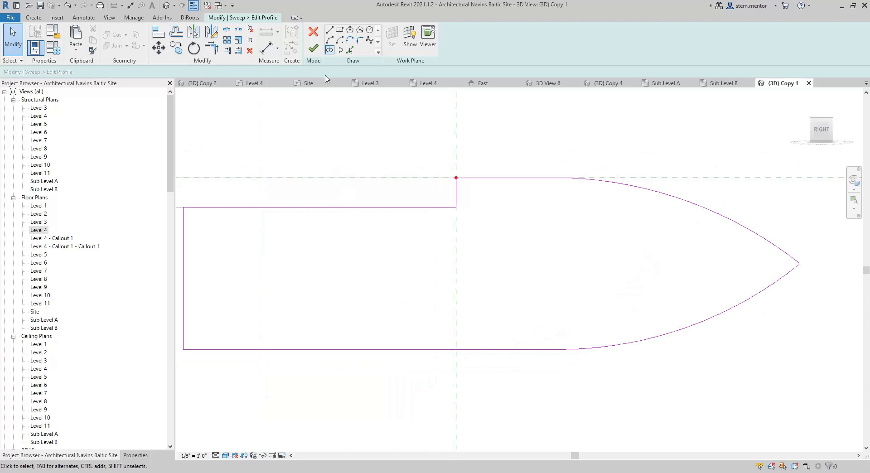
scroll(348, 99, "down", 1)
middle_click_drag(365, 112, 413, 117)
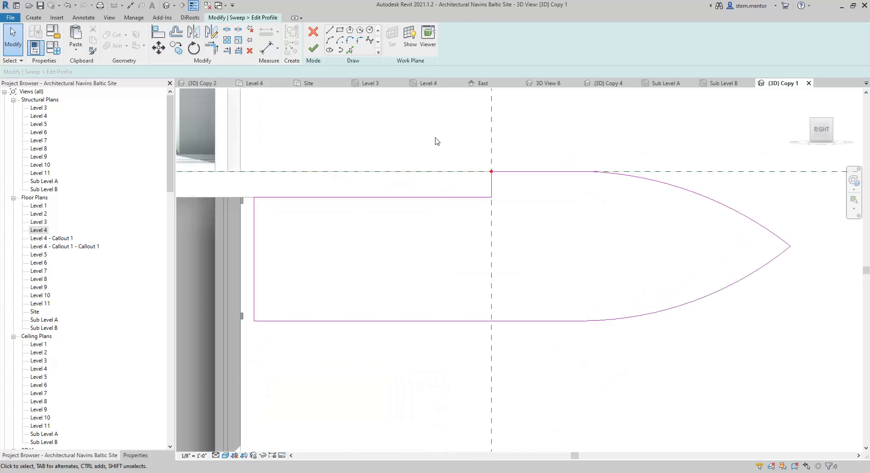
scroll(601, 270, "down", 1)
middle_click_drag(594, 270, 537, 266)
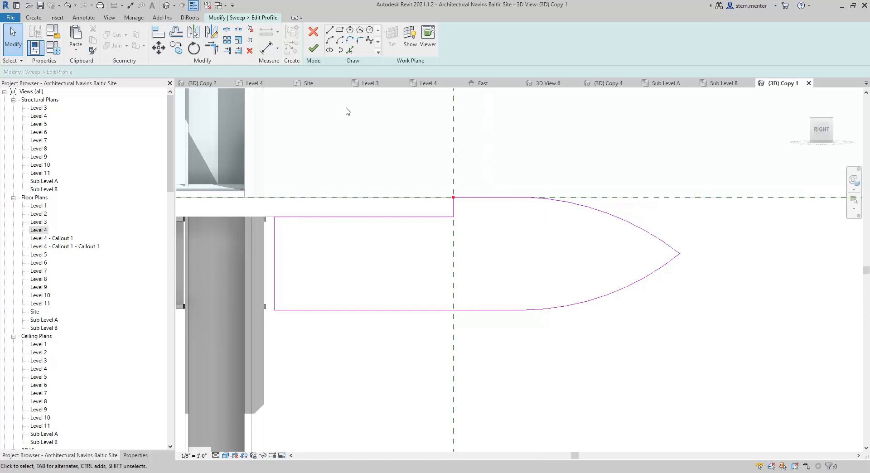
left_click(182, 37)
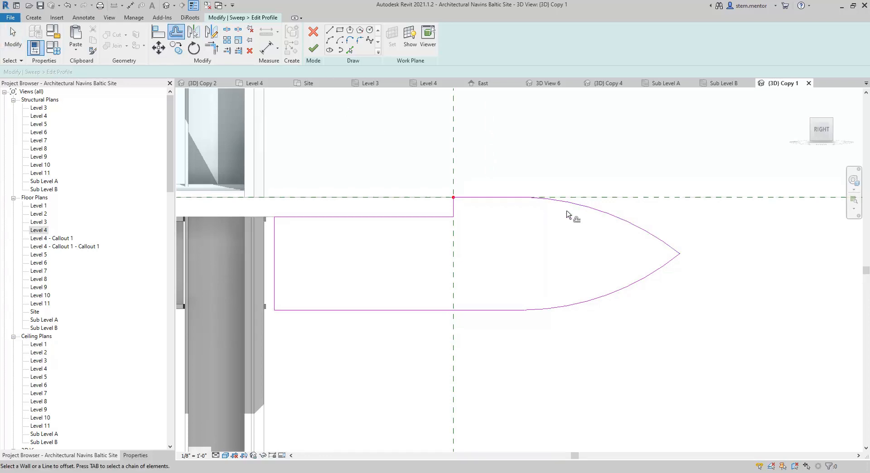
left_click(571, 205)
left_click(624, 290)
left_click(339, 306)
left_click(275, 272)
left_click(337, 223)
left_click(456, 210)
left_click(487, 202)
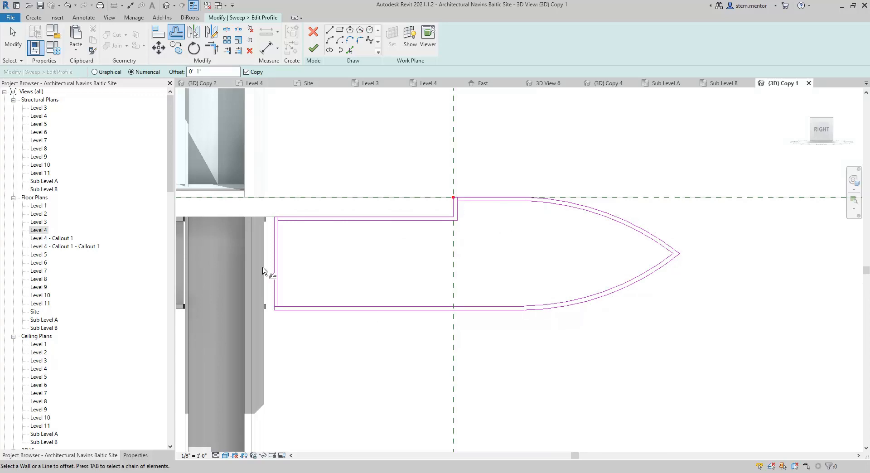
Trim the overlapping offset lines at the building-side corners so the inner loop closes cleanly
scroll(271, 227, "up", 5)
left_click(271, 225)
left_click(211, 48)
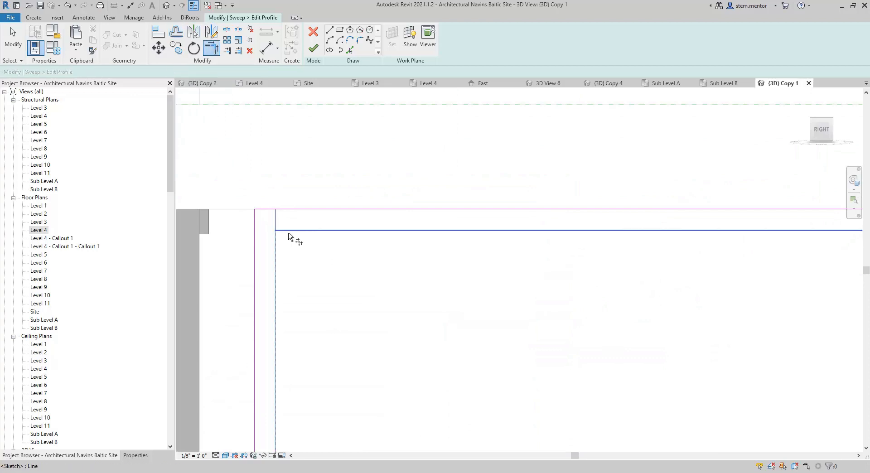
scroll(381, 265, "down", 3)
scroll(761, 294, "down", 3)
scroll(456, 265, "up", 4)
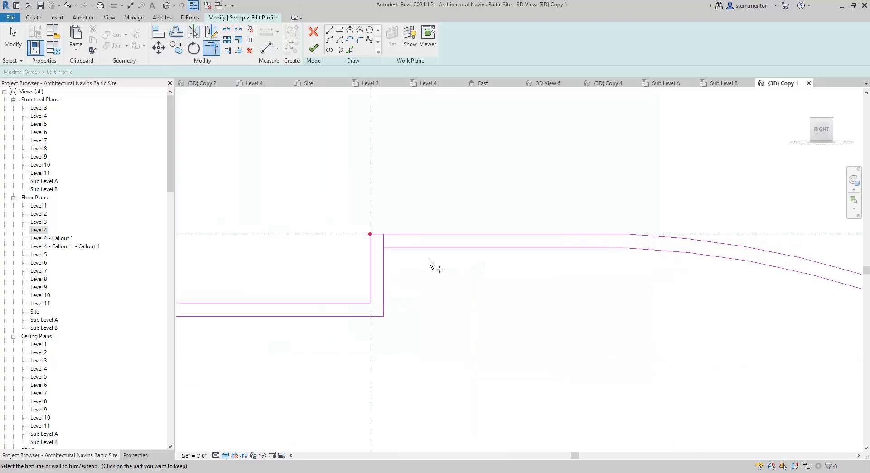
scroll(462, 291, "down", 4)
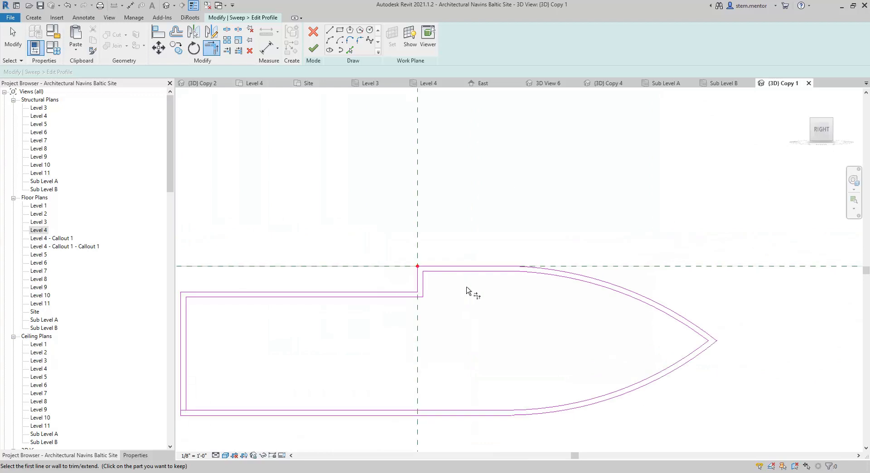
scroll(600, 334, "up", 4)
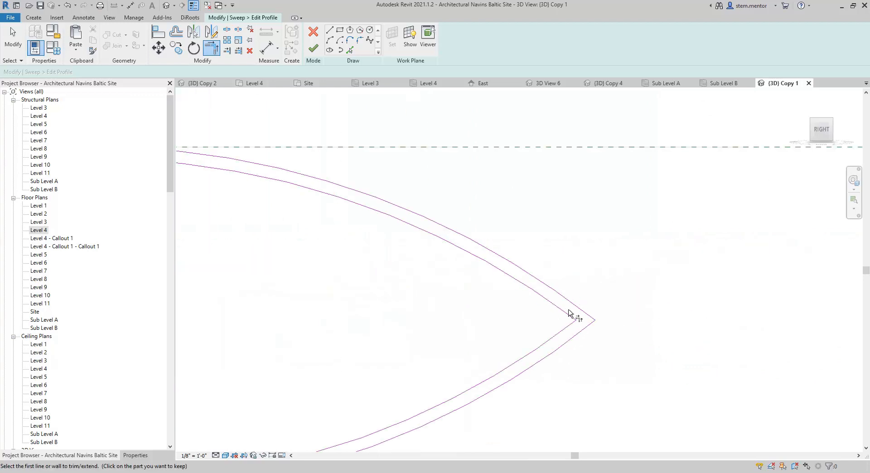
scroll(553, 296, "down", 4)
middle_click_drag(470, 304, 517, 278)
scroll(517, 279, "up", 2)
scroll(518, 280, "up", 2)
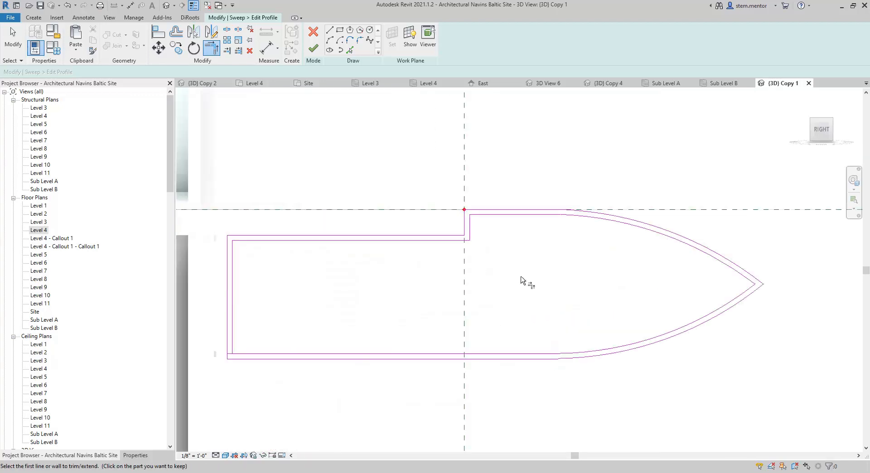
scroll(246, 358, "up", 4)
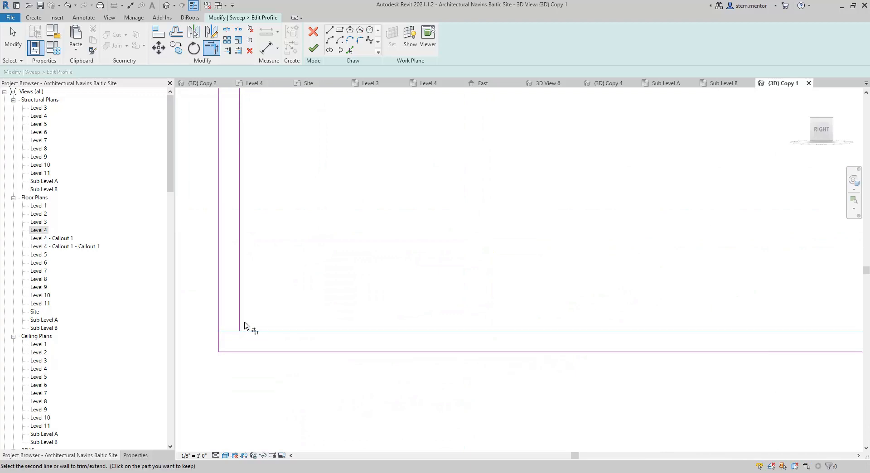
Finish the hollow profile, complete the sweep, and finish the in-place Solar Fin model
scroll(334, 313, "down", 4)
scroll(400, 278, "down", 3)
scroll(397, 280, "up", 1)
left_click(312, 49)
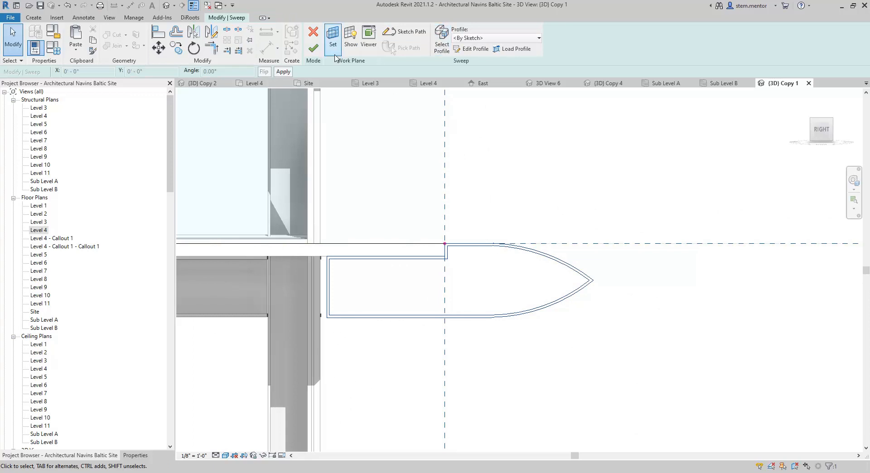
left_click(313, 48)
scroll(500, 194, "down", 5)
middle_click_drag(529, 168, 568, 185)
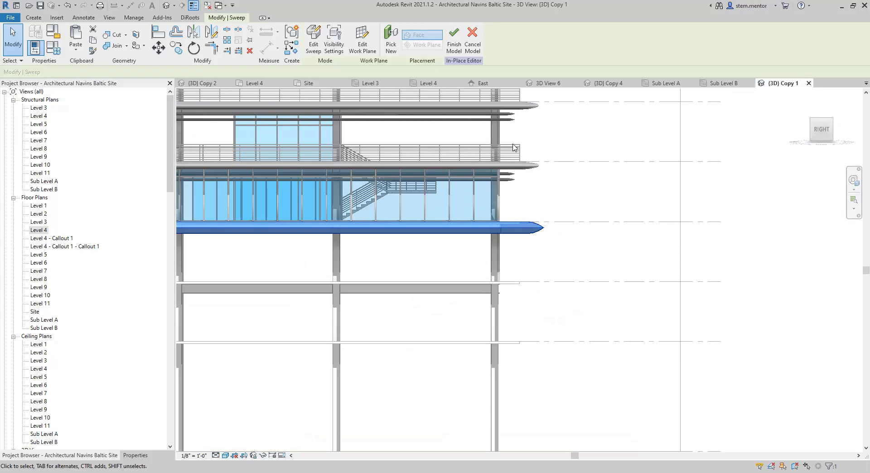
left_click(453, 42)
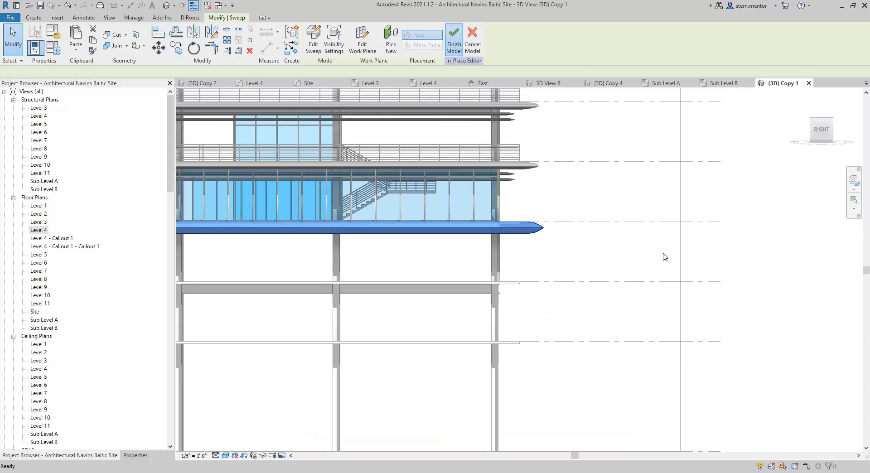
Orbit to the building corner, select the Solar Fin, and examine its nose and corner against the existing fins above
left_click_drag(828, 136, 822, 141)
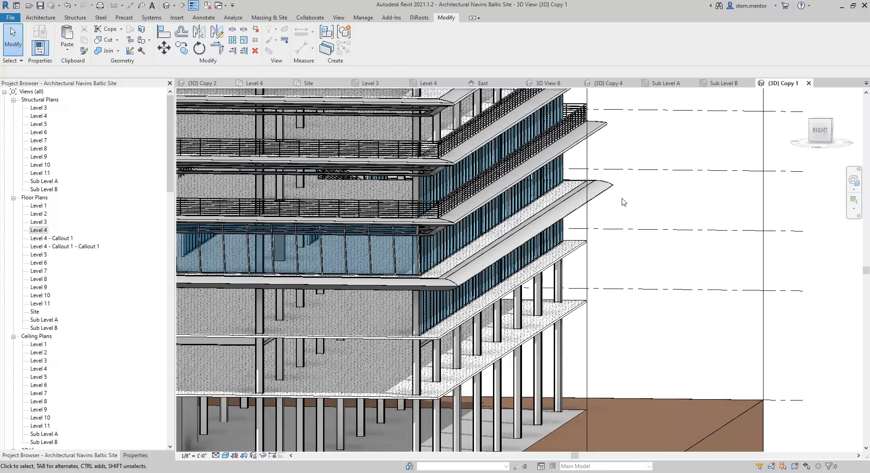
scroll(646, 202, "up", 6)
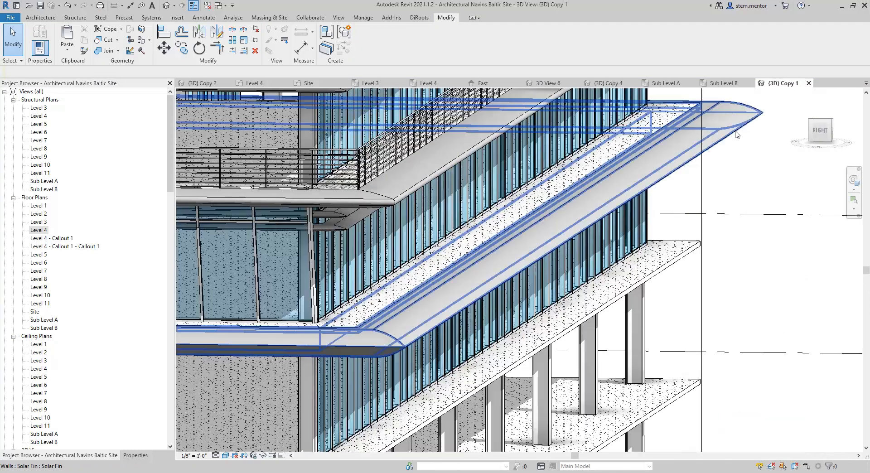
left_click(736, 134)
scroll(670, 266, "down", 5)
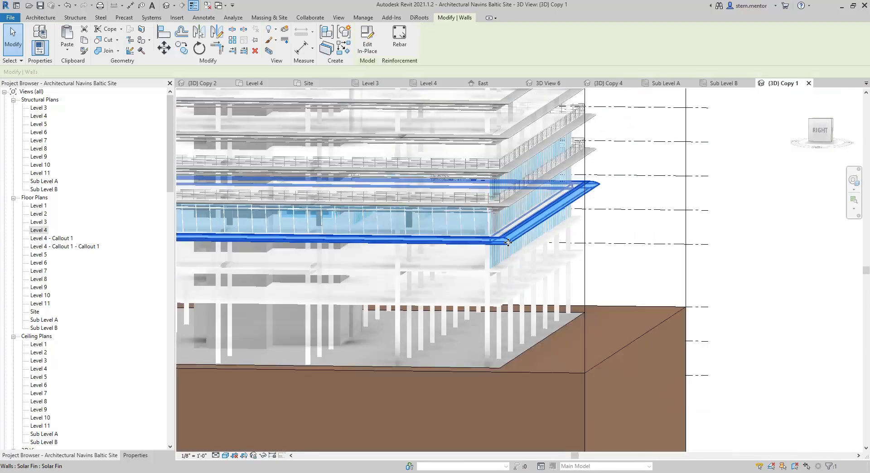
middle_click_drag(669, 266, 755, 268)
middle_click_drag(380, 251, 555, 251)
scroll(301, 245, "up", 4)
scroll(616, 239, "down", 4)
scroll(616, 239, "down", 2)
scroll(645, 211, "up", 7)
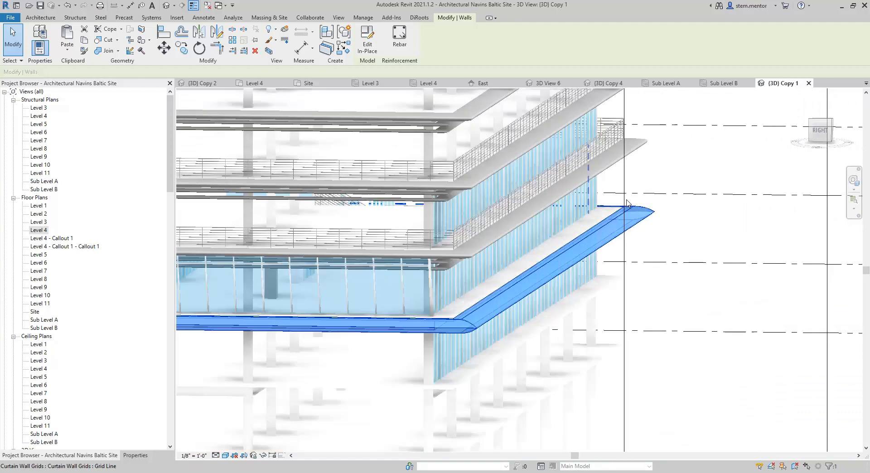
scroll(645, 210, "down", 6)
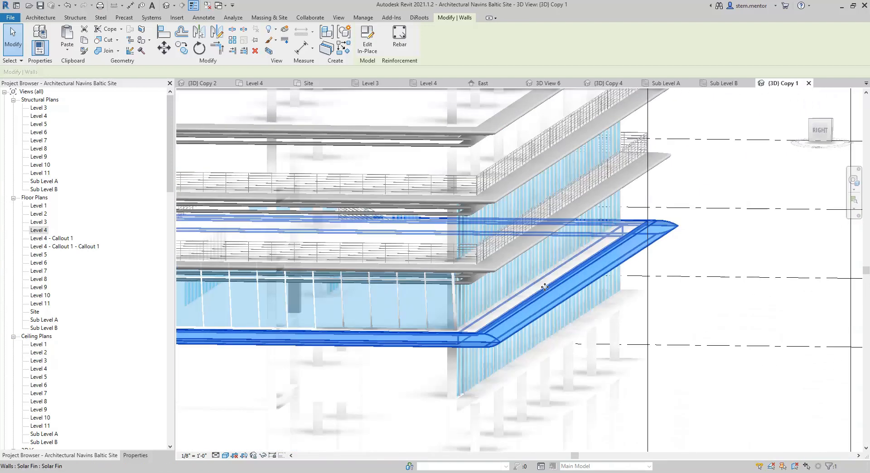
middle_click_drag(638, 244, 609, 275)
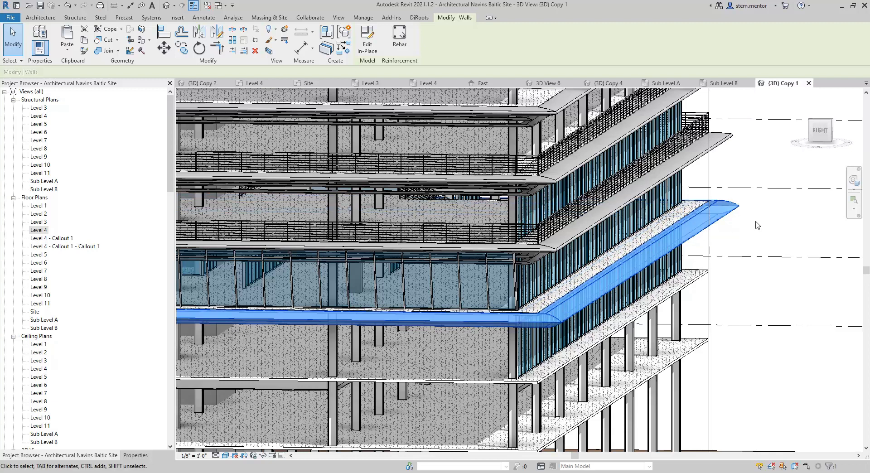
scroll(747, 222, "up", 3)
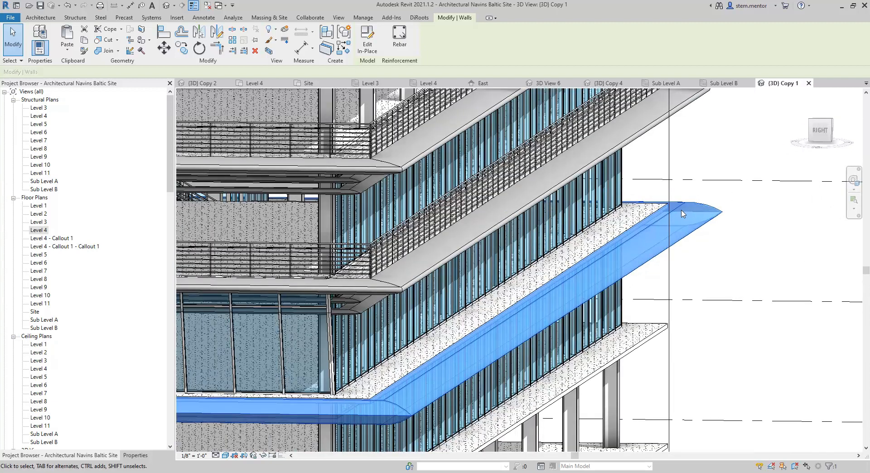
scroll(693, 197, "down", 1)
middle_click_drag(717, 238, 659, 132)
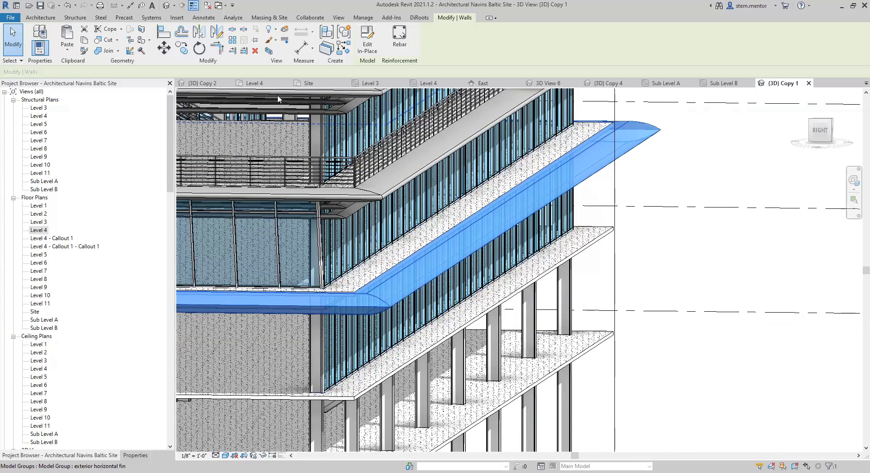